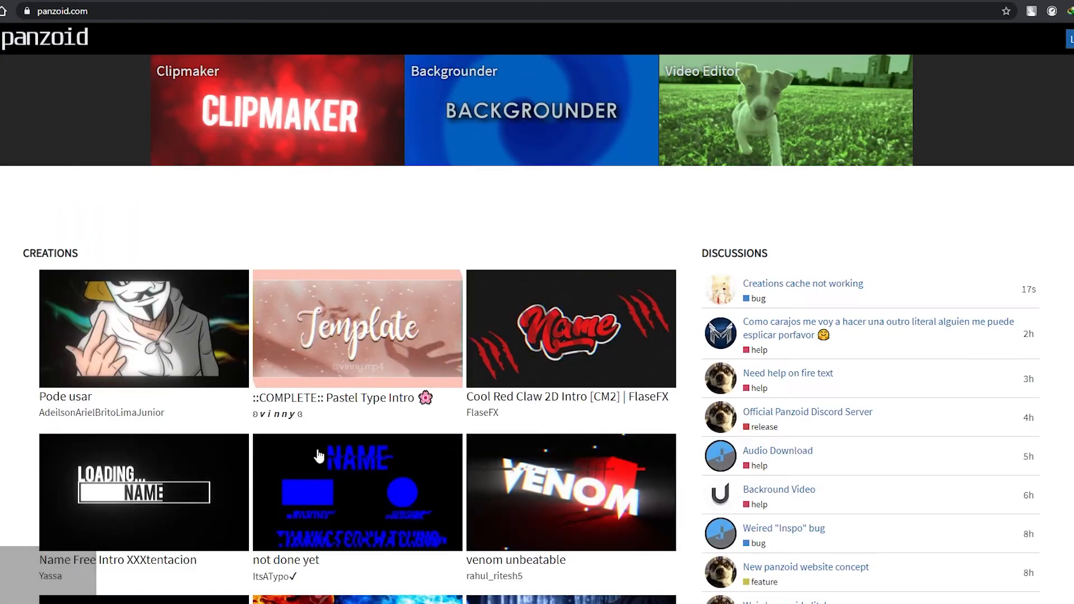
# Look over the featured creations on the home page and open the full list of creations
pyautogui.scroll(-5, 387, 413)
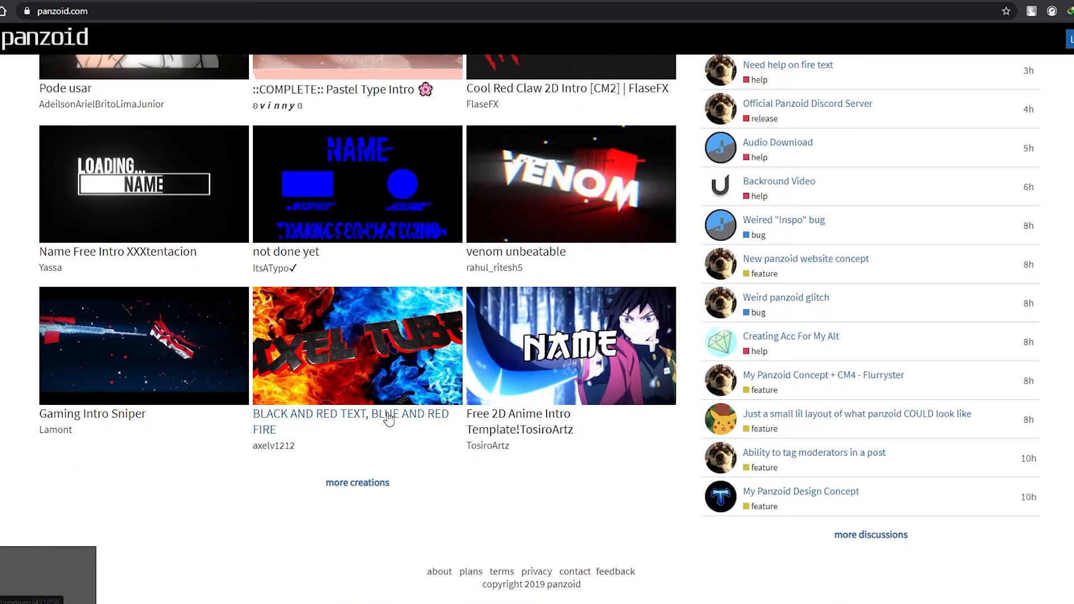
pyautogui.scroll(5, 448, 351)
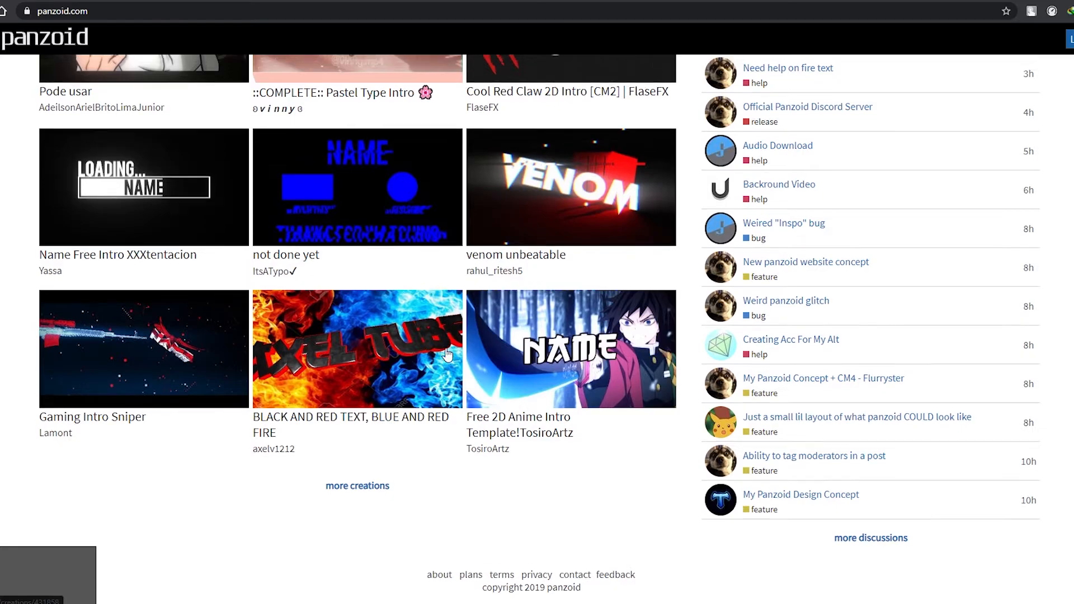
pyautogui.scroll(-5, 447, 355)
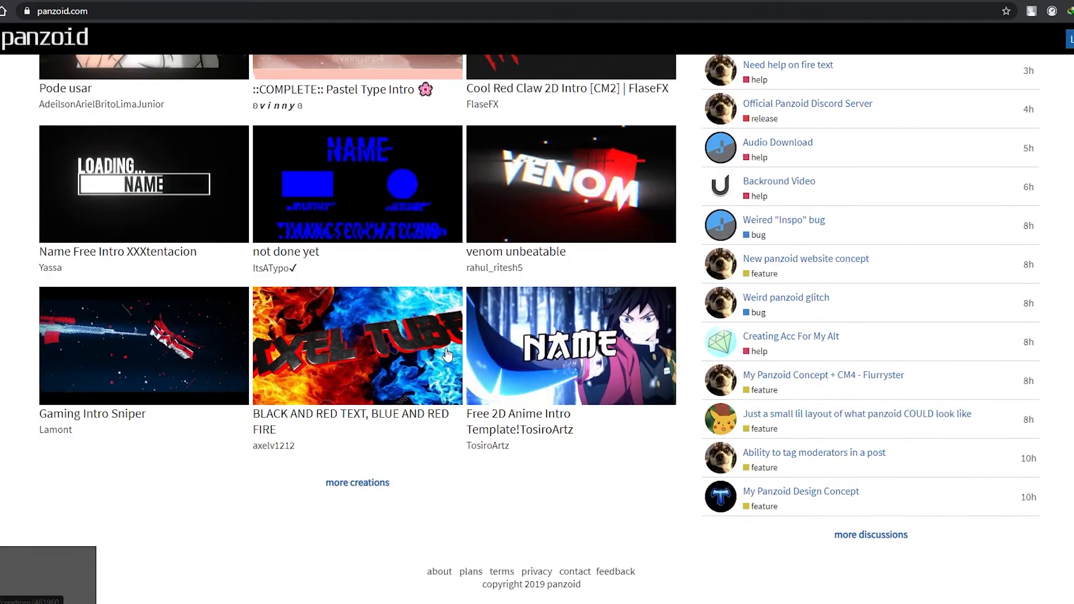
pyautogui.click(382, 486)
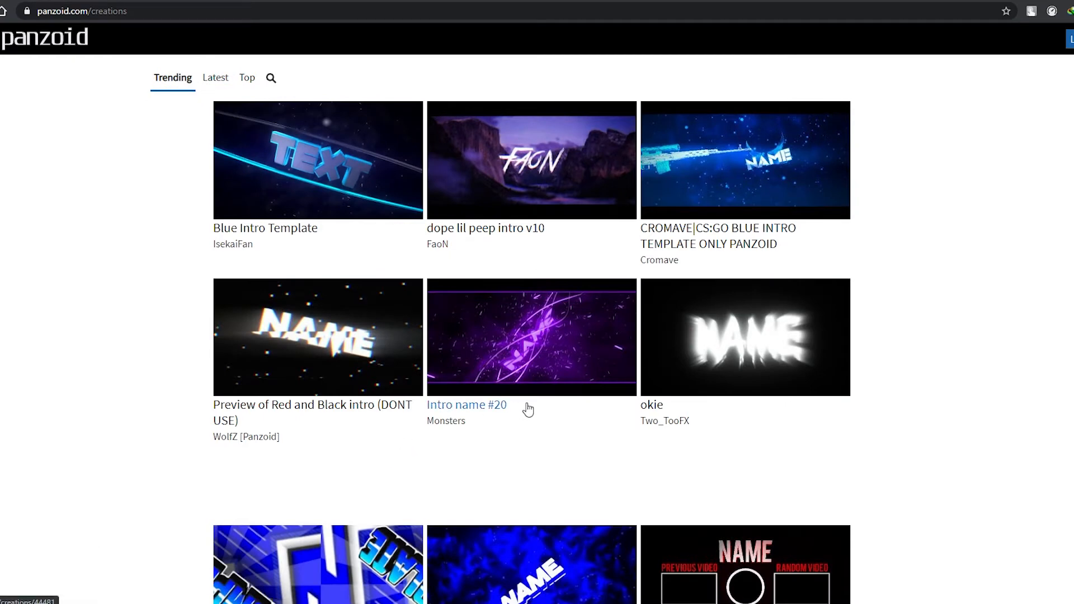
# Find the Netflix Intro template among the trending creations, open it in Clipmaker and play its animation
pyautogui.scroll(-3, 528, 410)
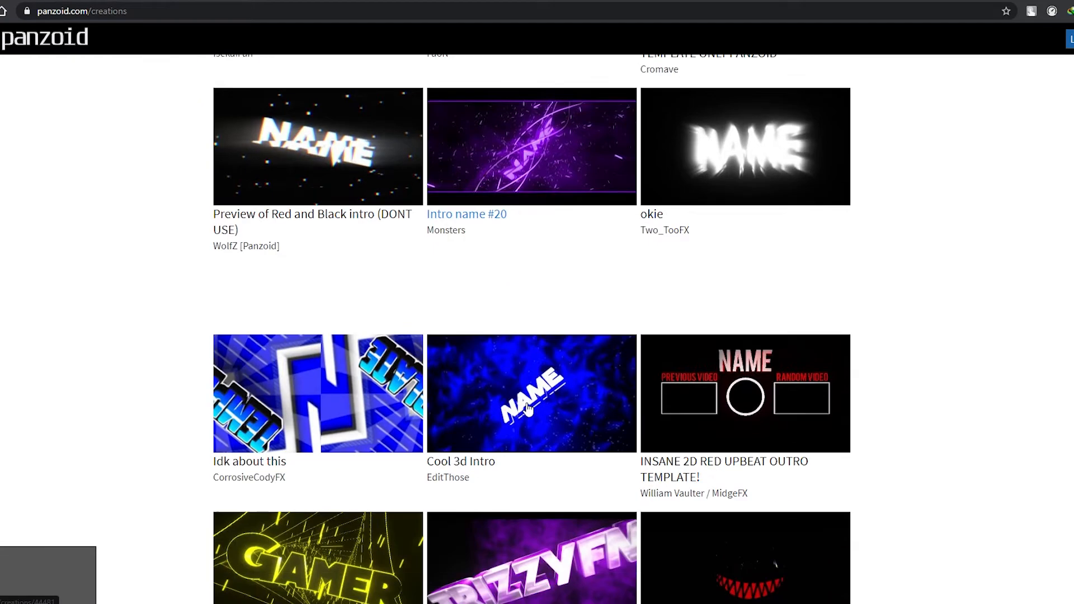
pyautogui.scroll(-2, 528, 409)
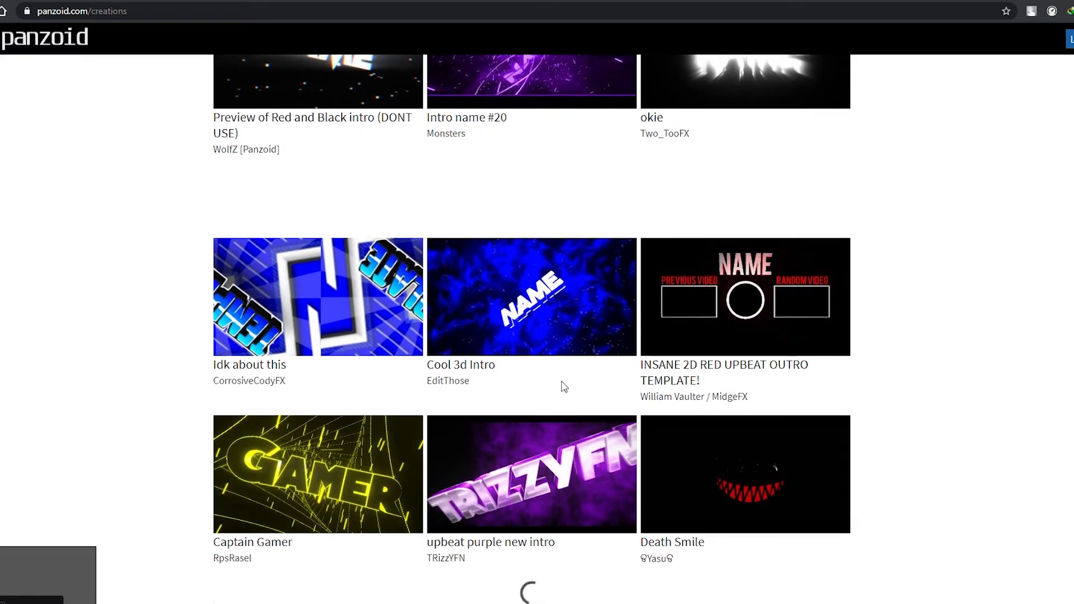
pyautogui.scroll(-15, 562, 384)
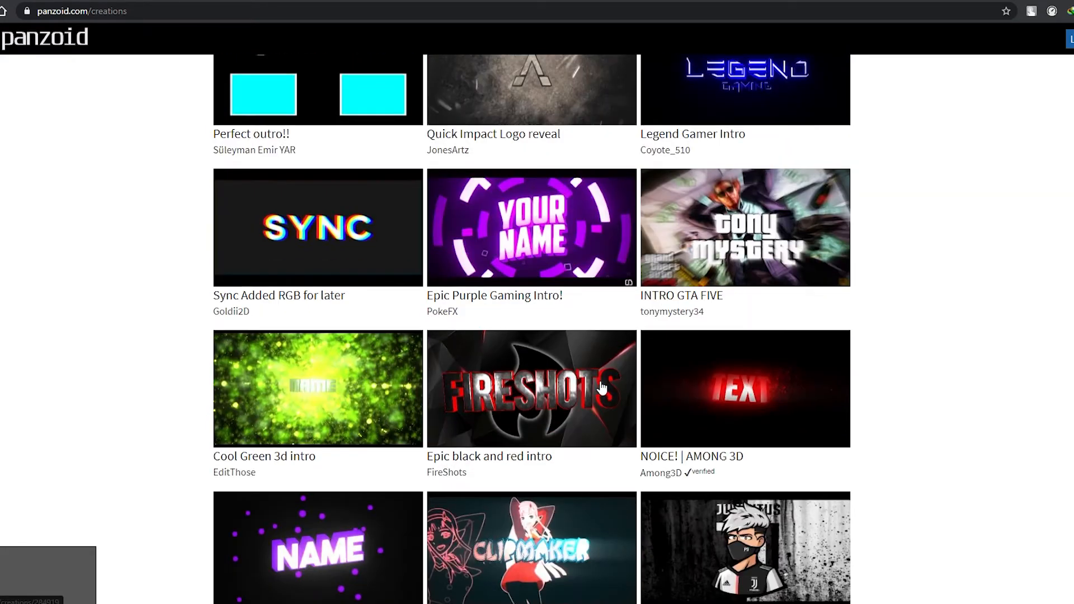
pyautogui.scroll(-10, 601, 386)
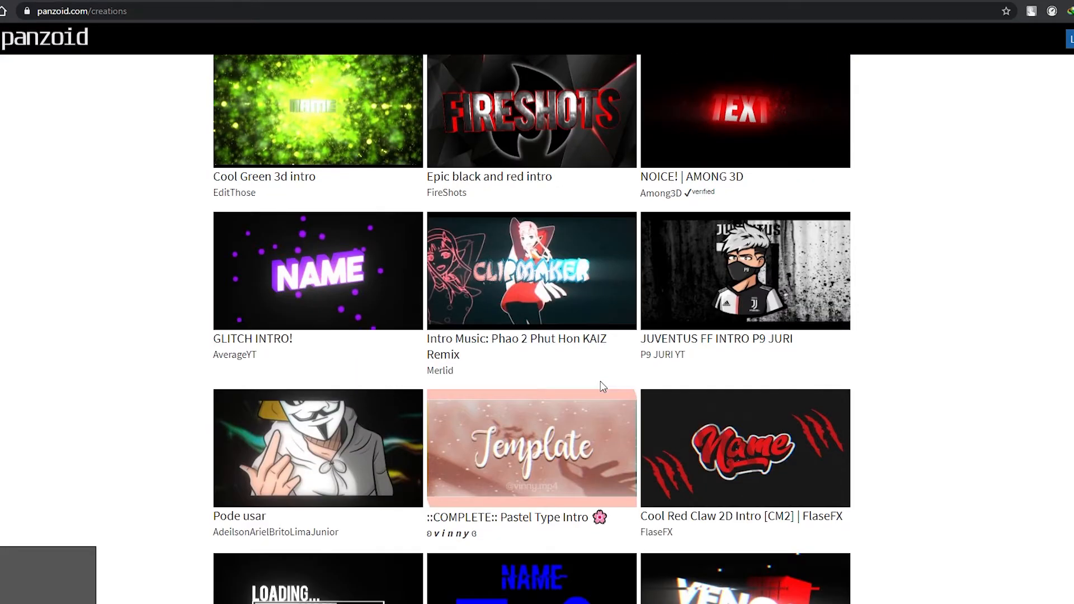
pyautogui.scroll(-8, 601, 387)
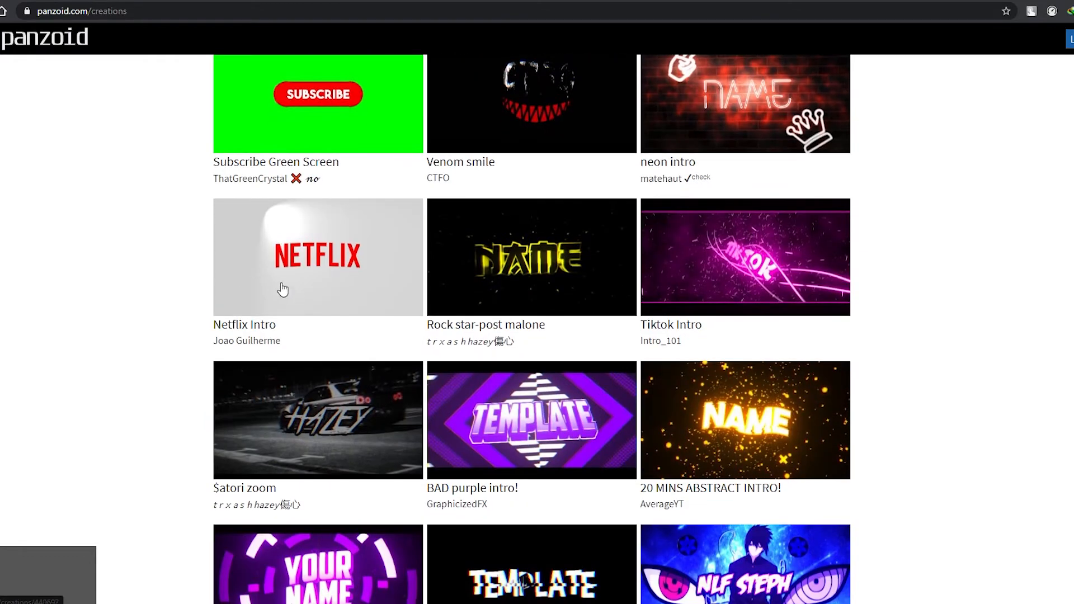
pyautogui.click(282, 289)
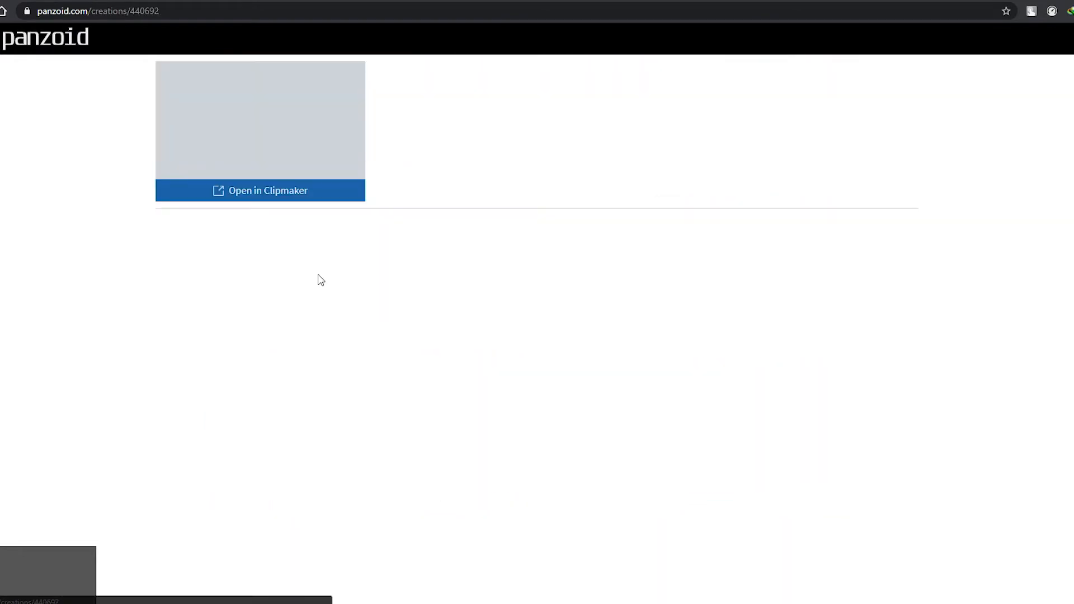
pyautogui.click(259, 192)
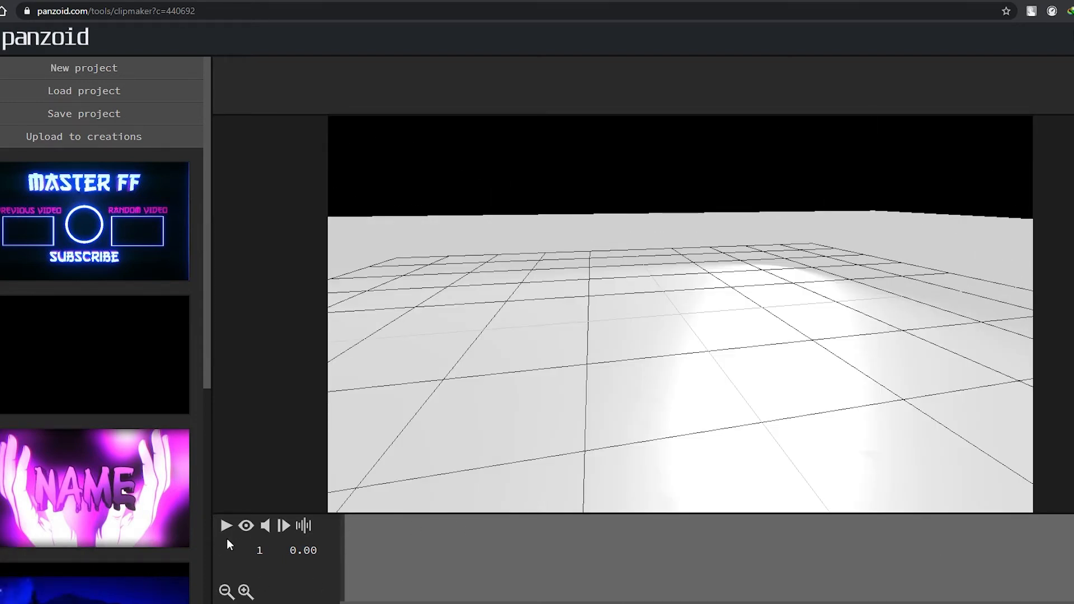
pyautogui.click(226, 527)
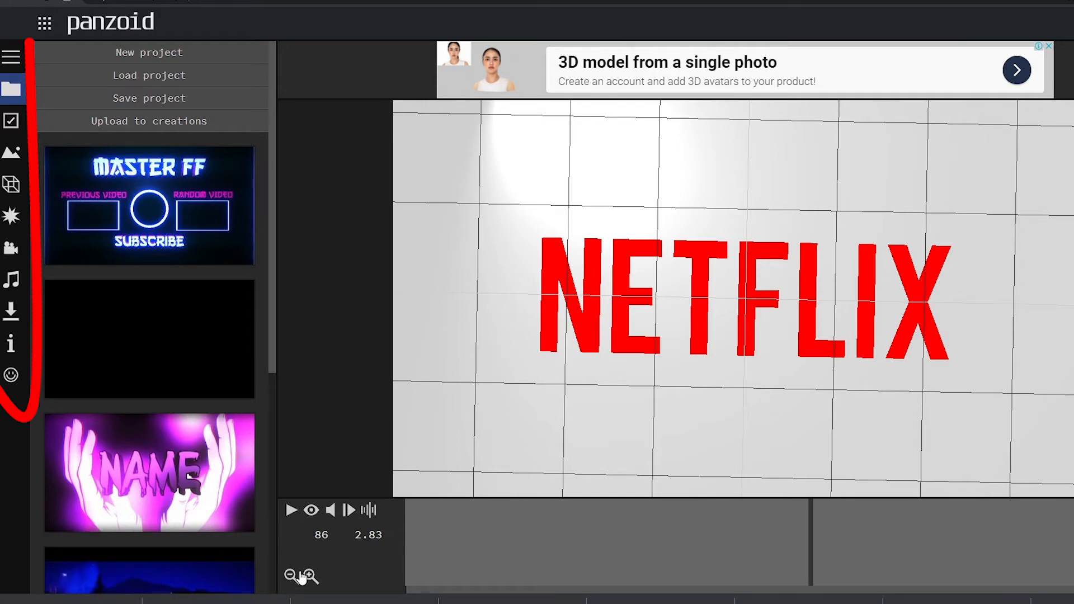
pyautogui.click(10, 57)
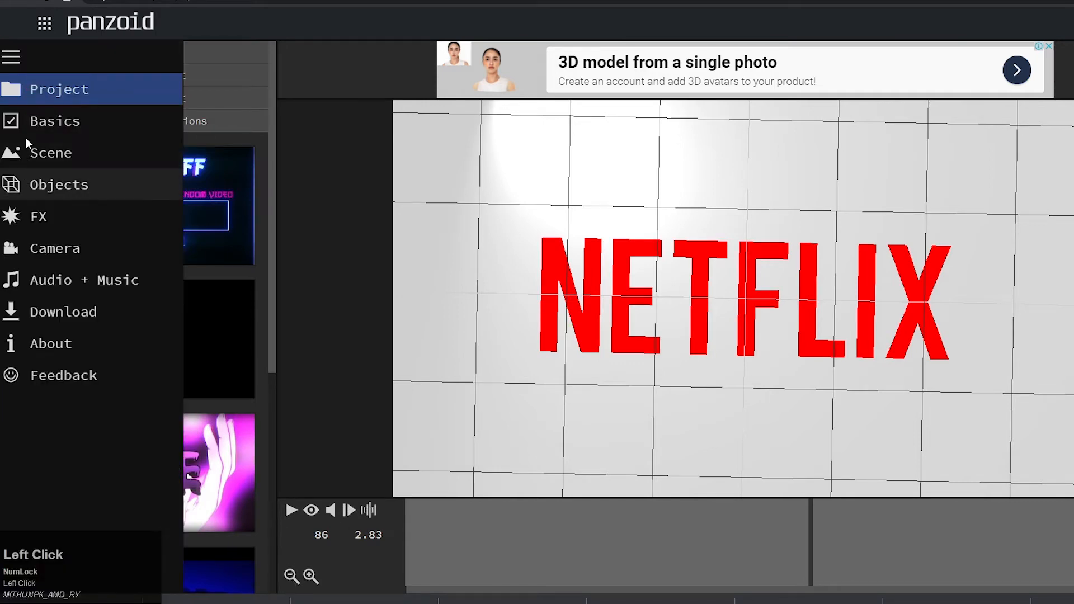
pyautogui.click(10, 57)
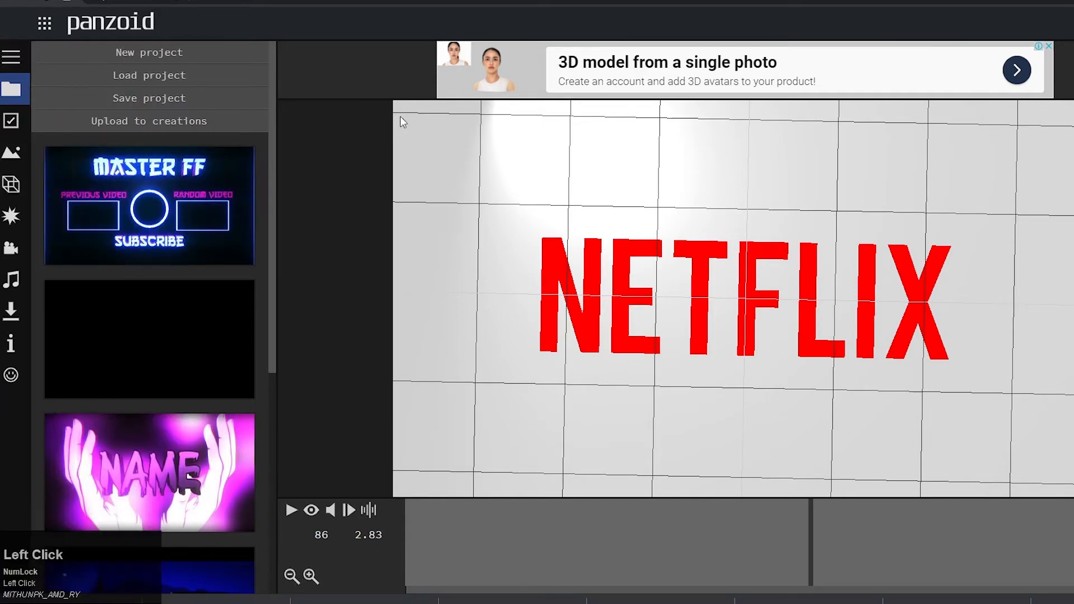
pyautogui.click(19, 57)
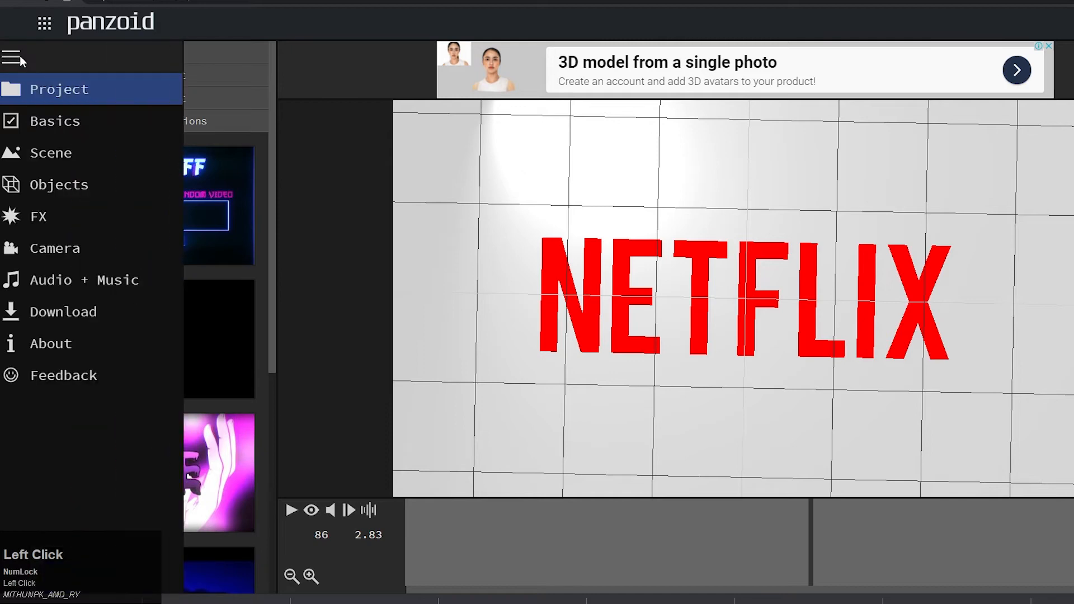
pyautogui.click(63, 92)
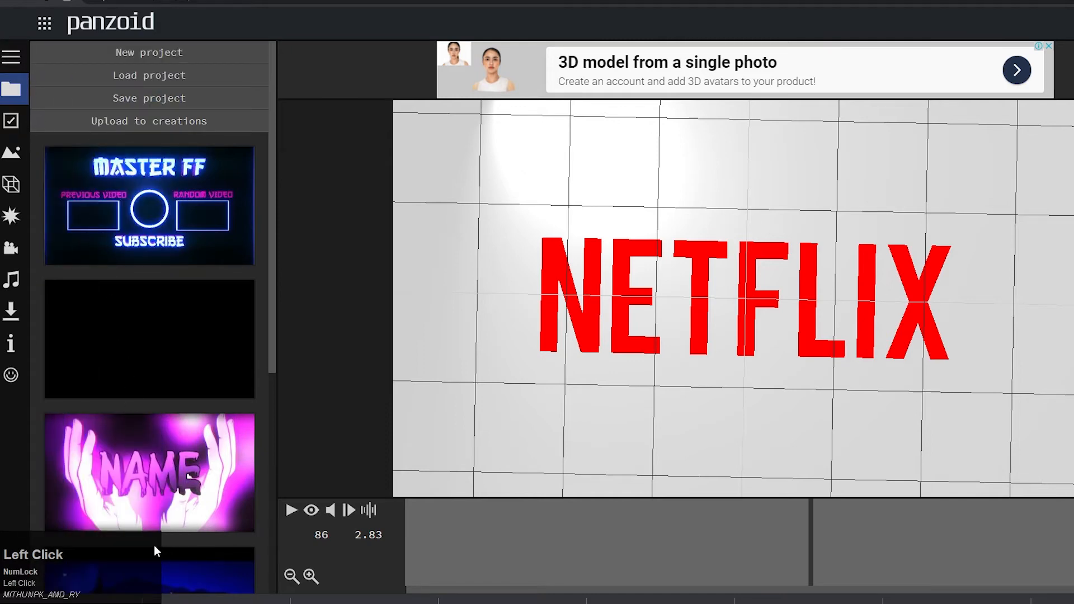
# Set the project's video resolution to 3840x2160 (4k) and its frame rate to 60 in the basic settings
pyautogui.click(18, 53)
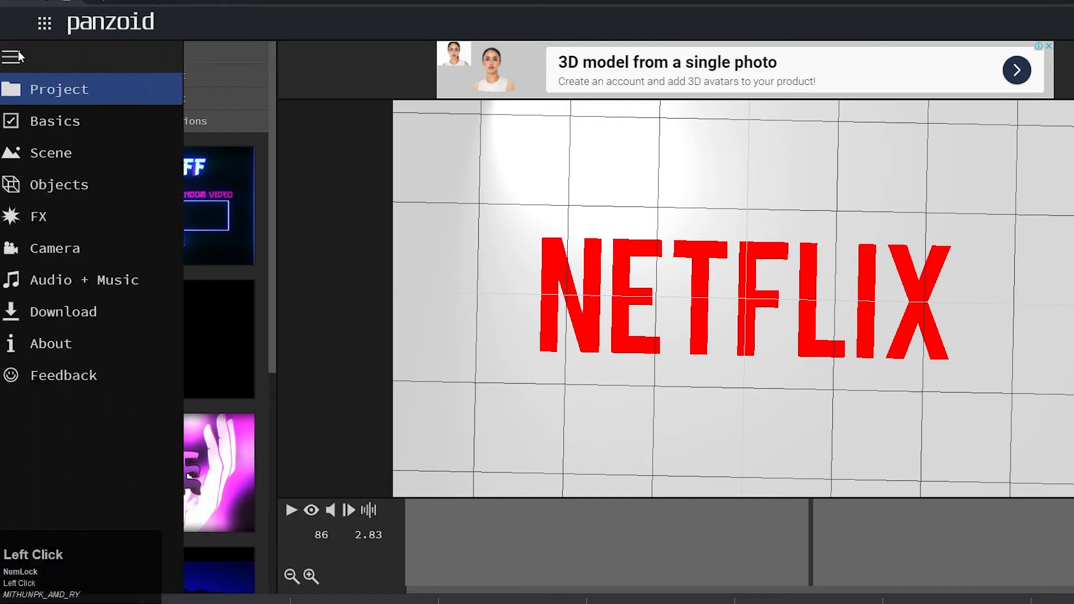
pyautogui.click(68, 123)
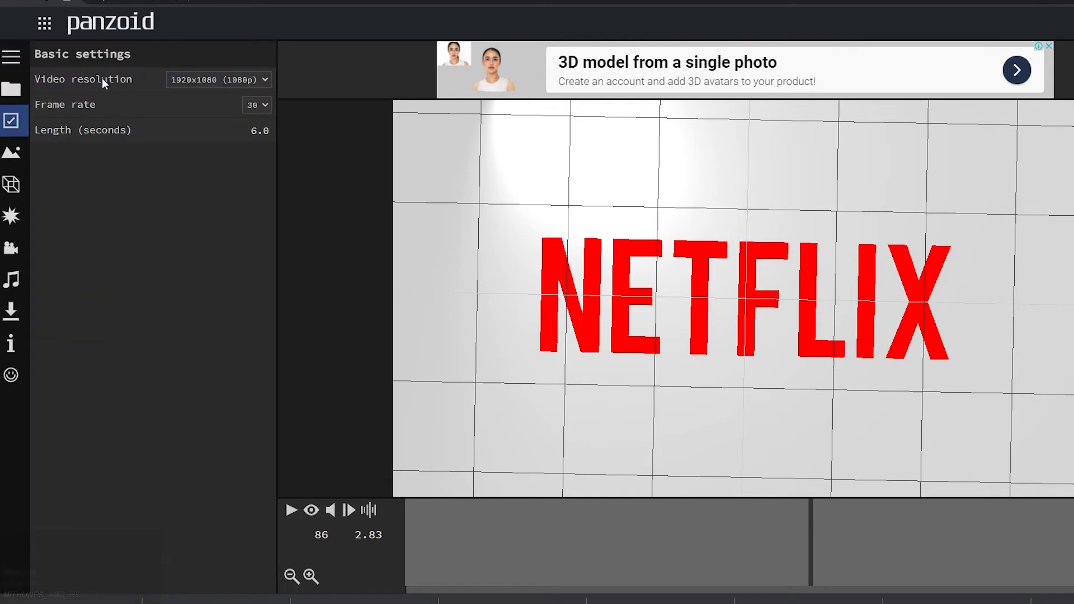
pyautogui.click(216, 80)
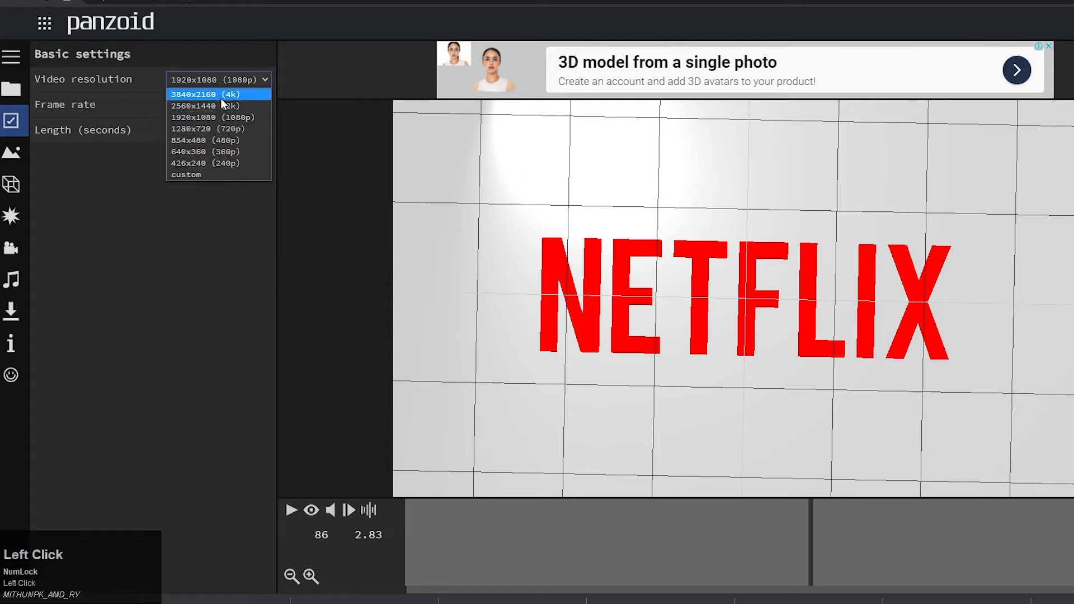
pyautogui.click(224, 96)
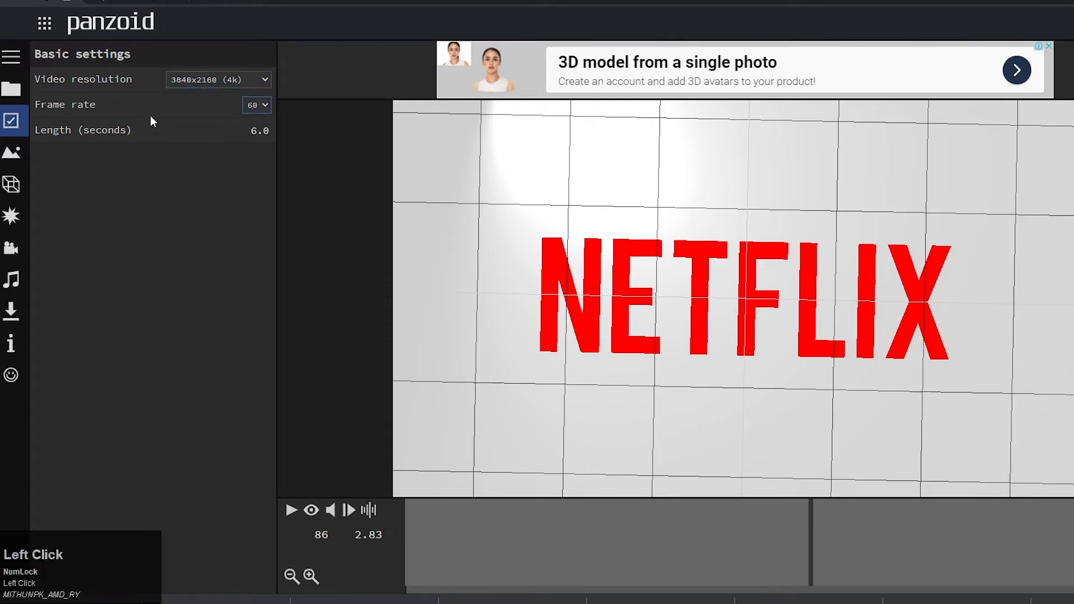
pyautogui.click(12, 153)
pyautogui.click(22, 58)
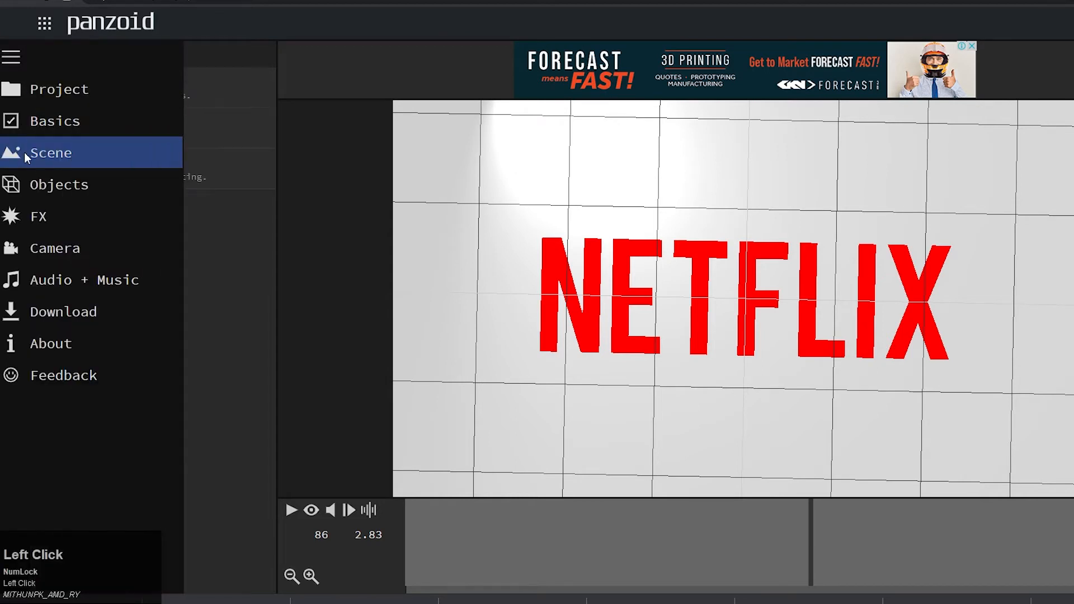
pyautogui.click(11, 59)
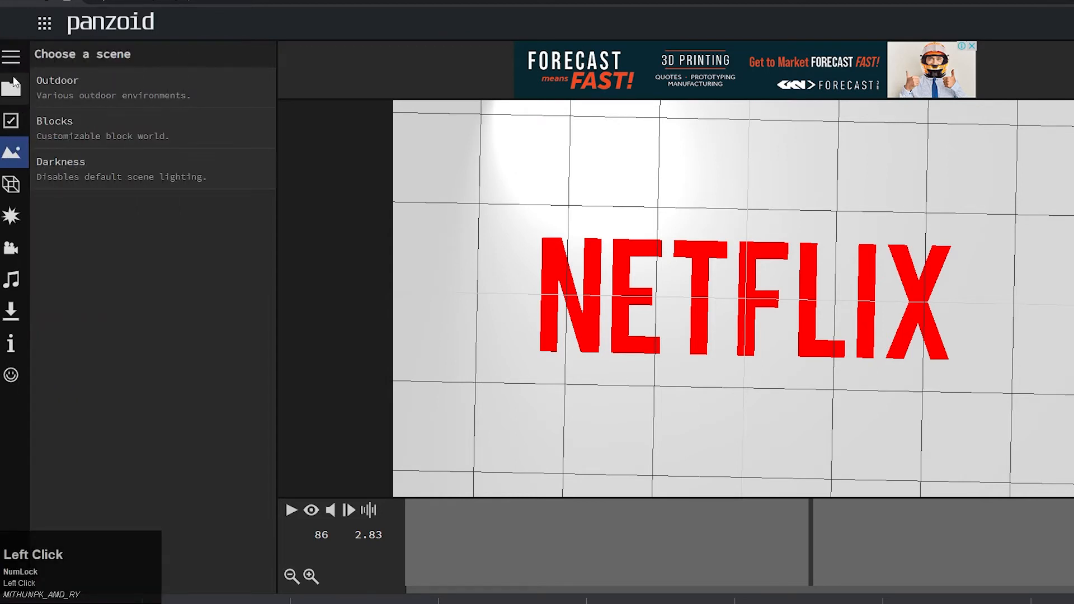
pyautogui.click(12, 57)
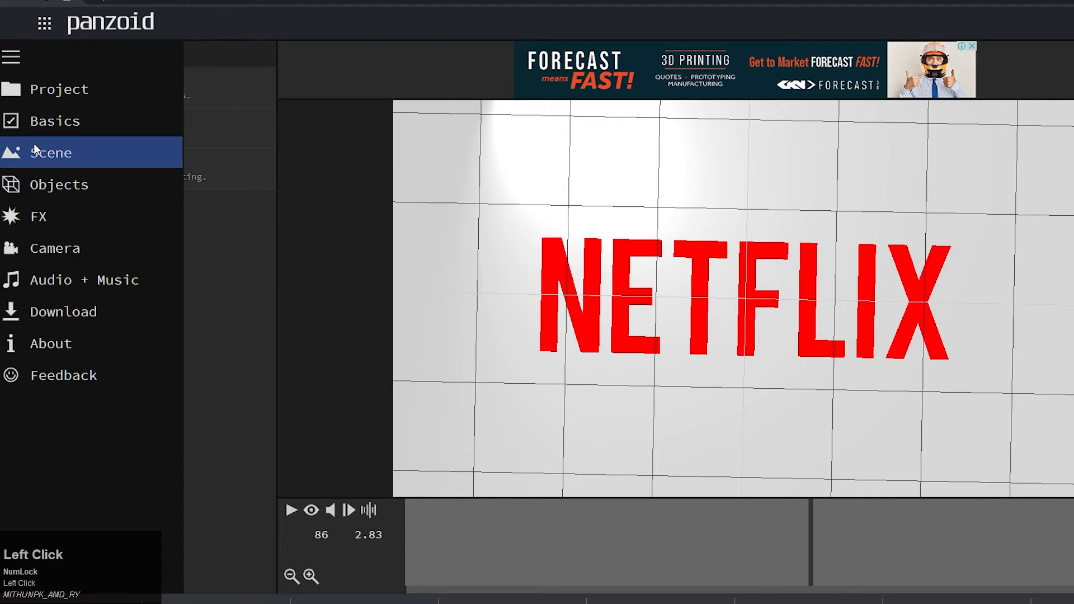
pyautogui.click(12, 57)
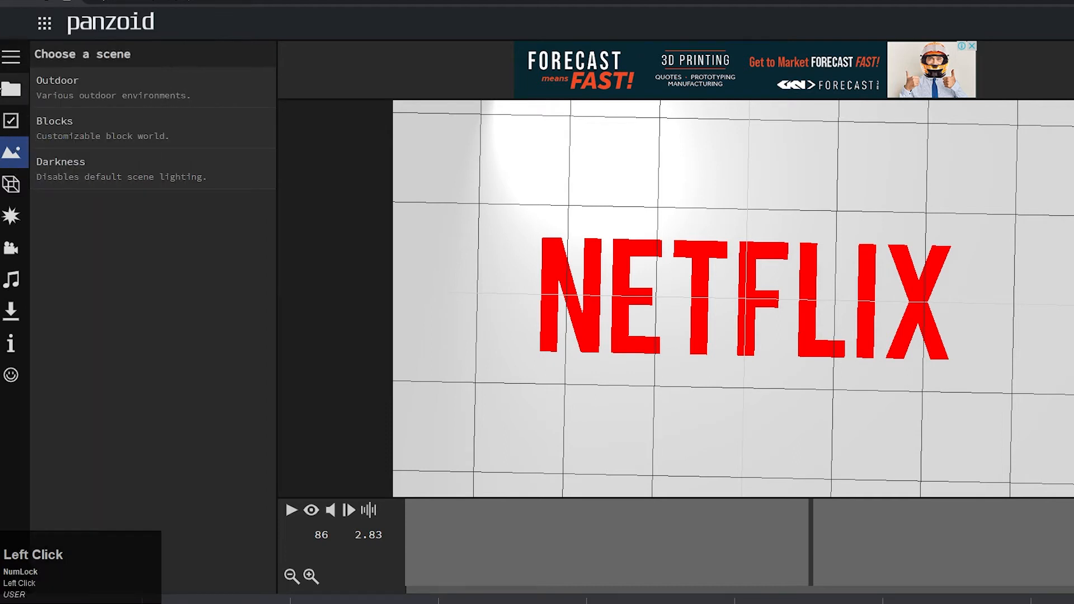
# Change the wording of the first NETFLIX 3D text object to "PK's Tech Tube"
pyautogui.click(12, 57)
pyautogui.click(28, 184)
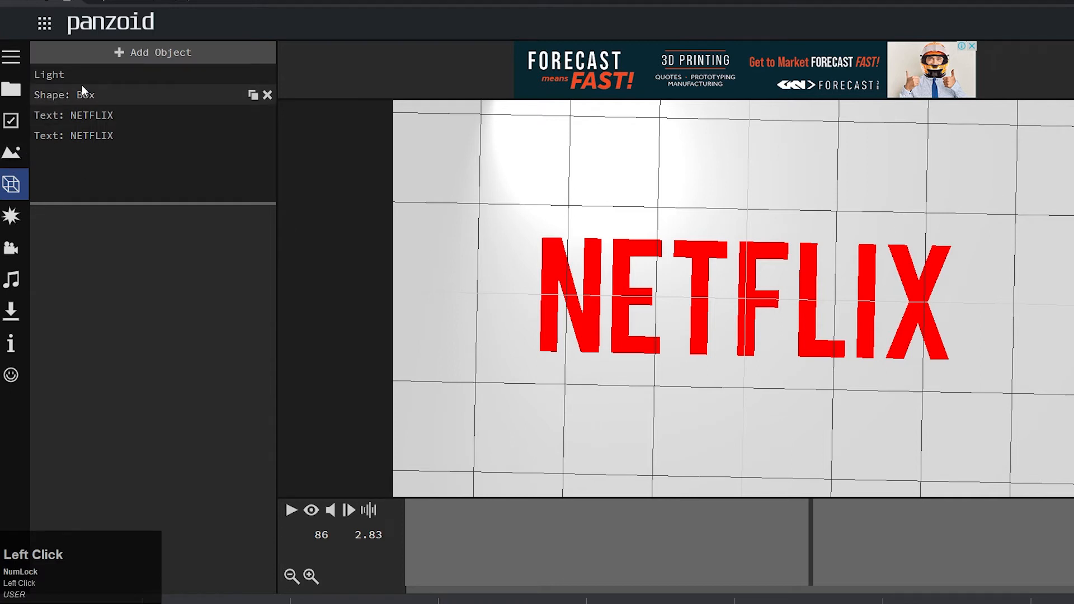
pyautogui.click(92, 114)
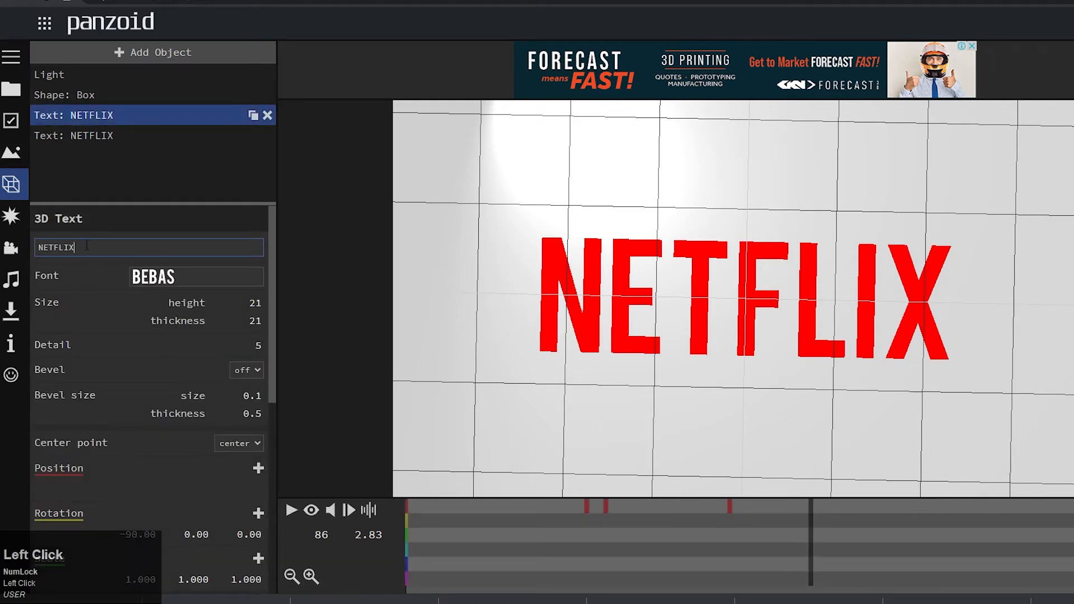
pyautogui.moveTo(87, 246); pyautogui.dragTo(14, 249)
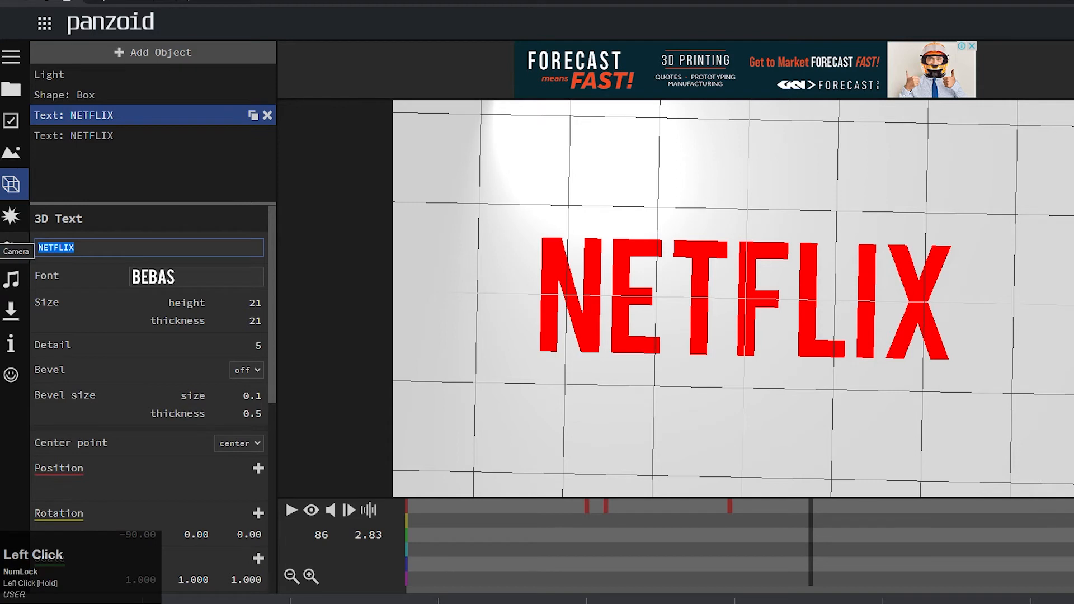
pyautogui.write('PK')
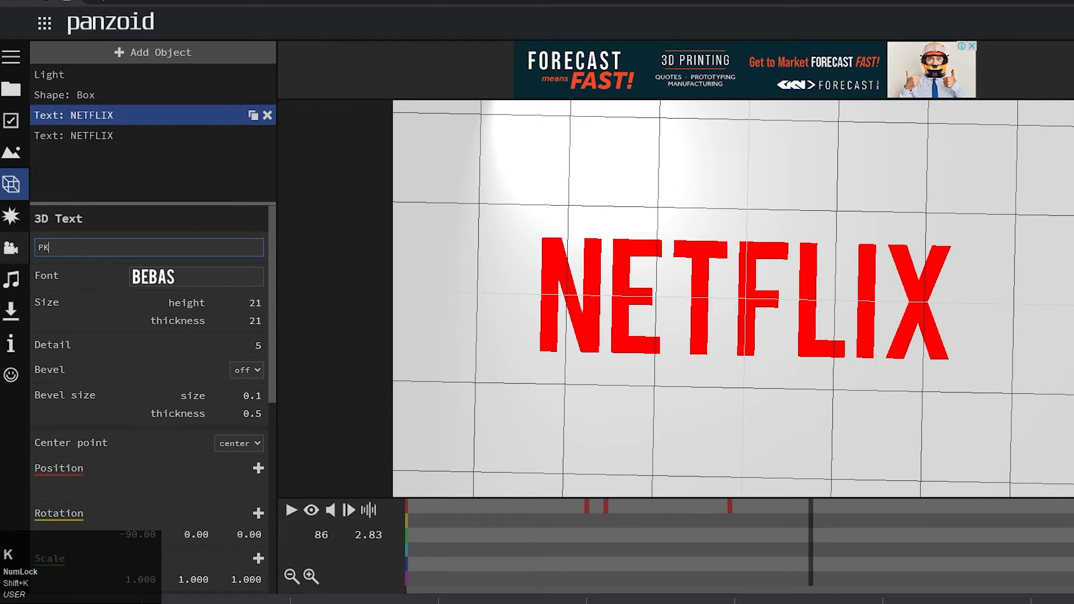
pyautogui.write("'s Tech Tube")
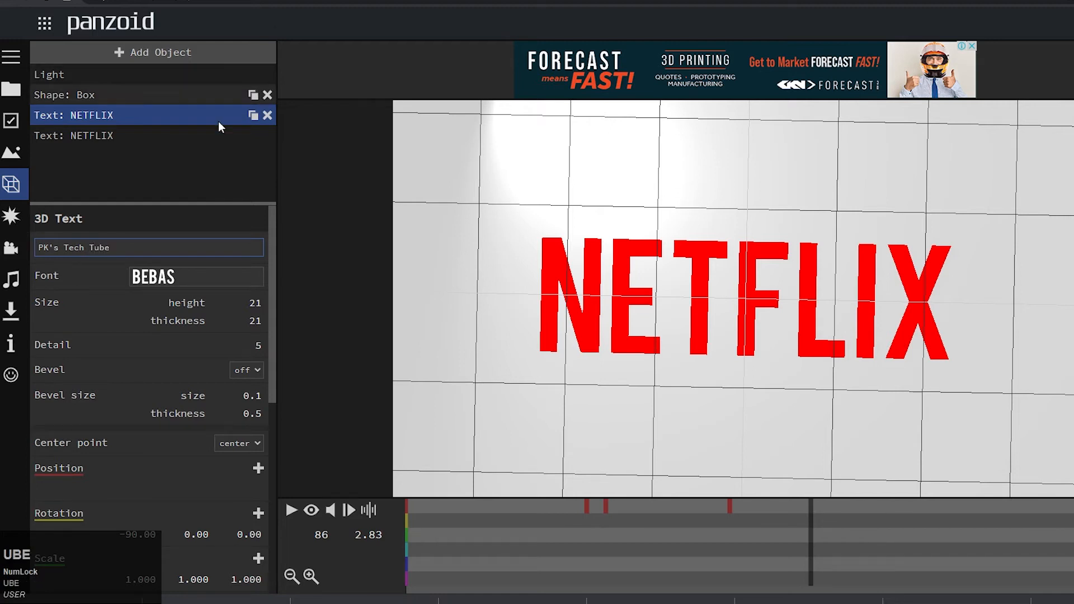
pyautogui.press('Return')
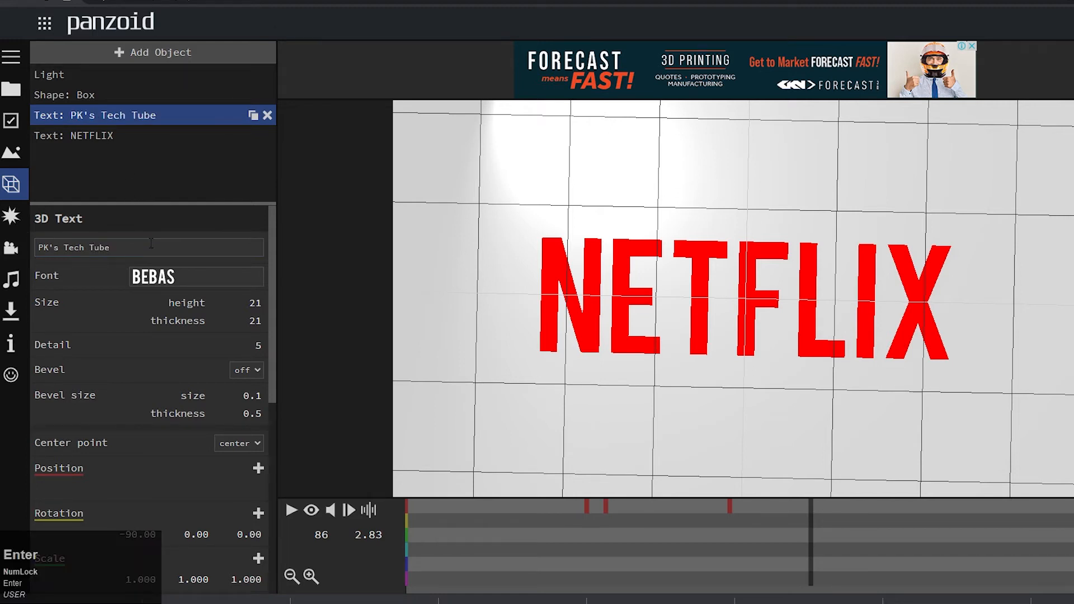
# Replace the wording of the remaining NETFLIX 3D text object with "PK's Tech Tube"
pyautogui.click(111, 131)
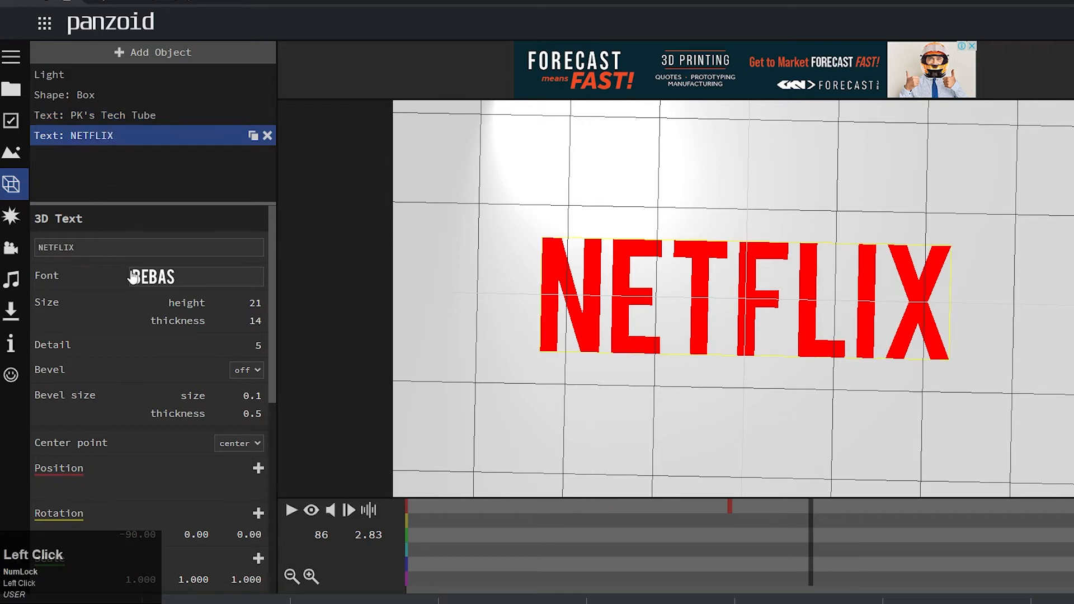
pyautogui.doubleClick(96, 246)
pyautogui.write('P')
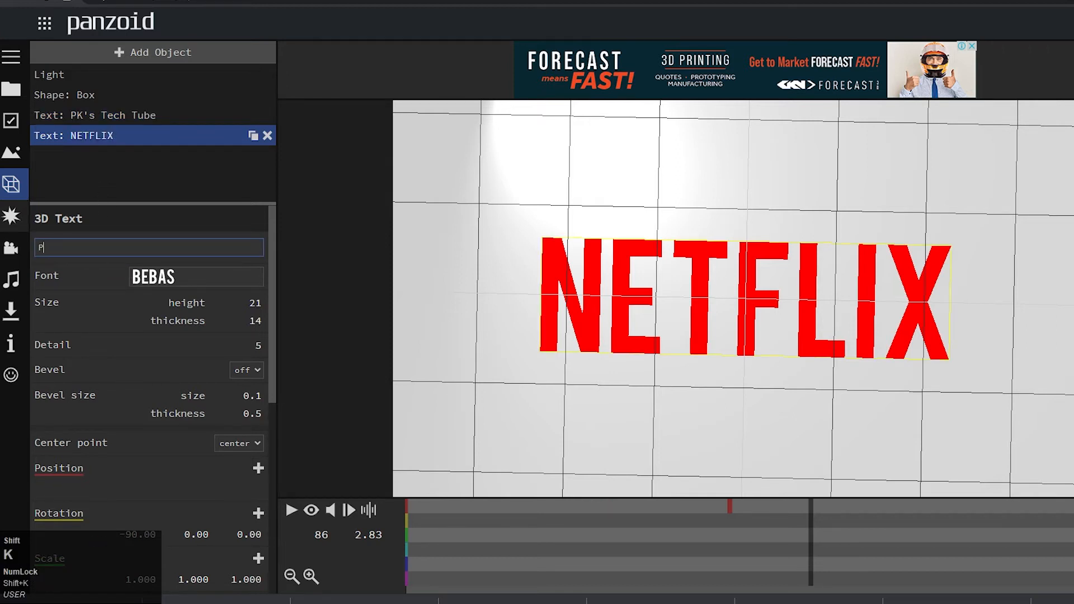
pyautogui.write("K's Tech Tube")
pyautogui.press('Return')
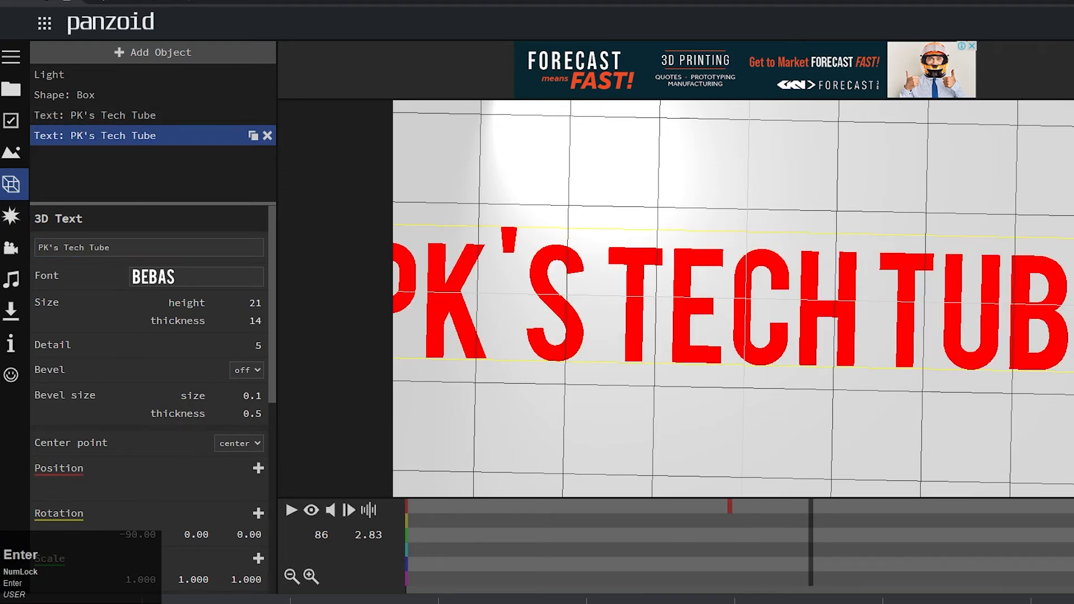
# Set the height of the "PK's Tech Tube" 3D text to 15 and play the animation to preview the resized title
pyautogui.click(716, 288)
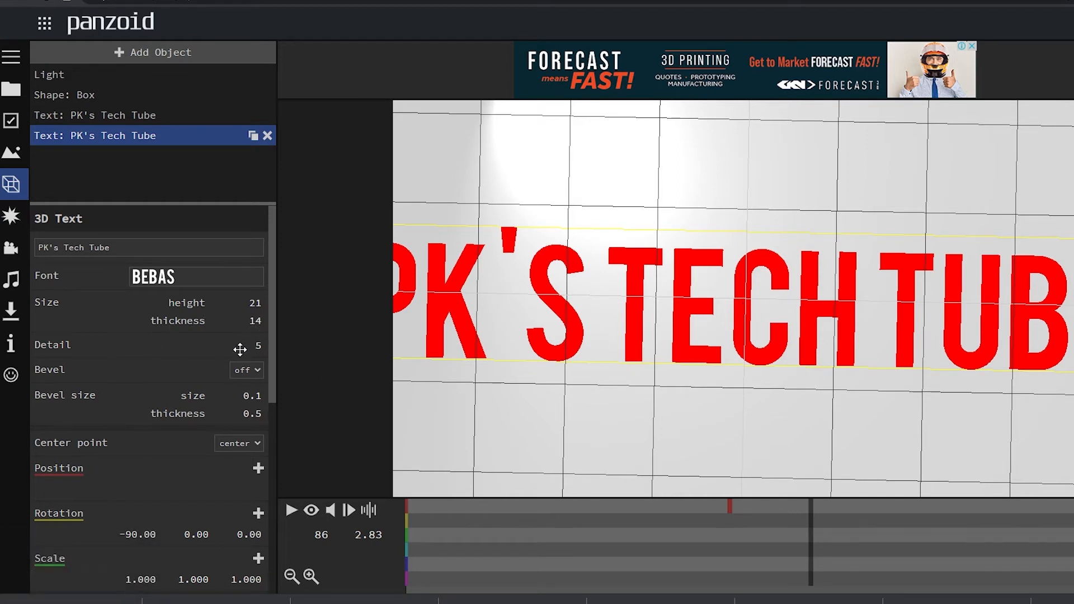
pyautogui.click(57, 301)
pyautogui.click(222, 301)
pyautogui.press('BackSpace')
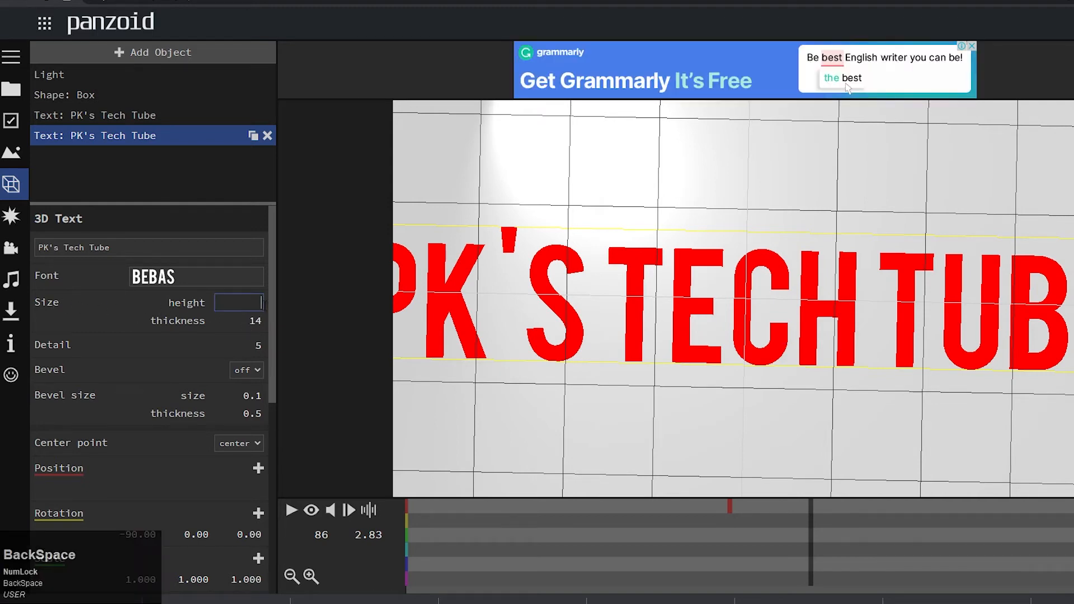
pyautogui.write('15')
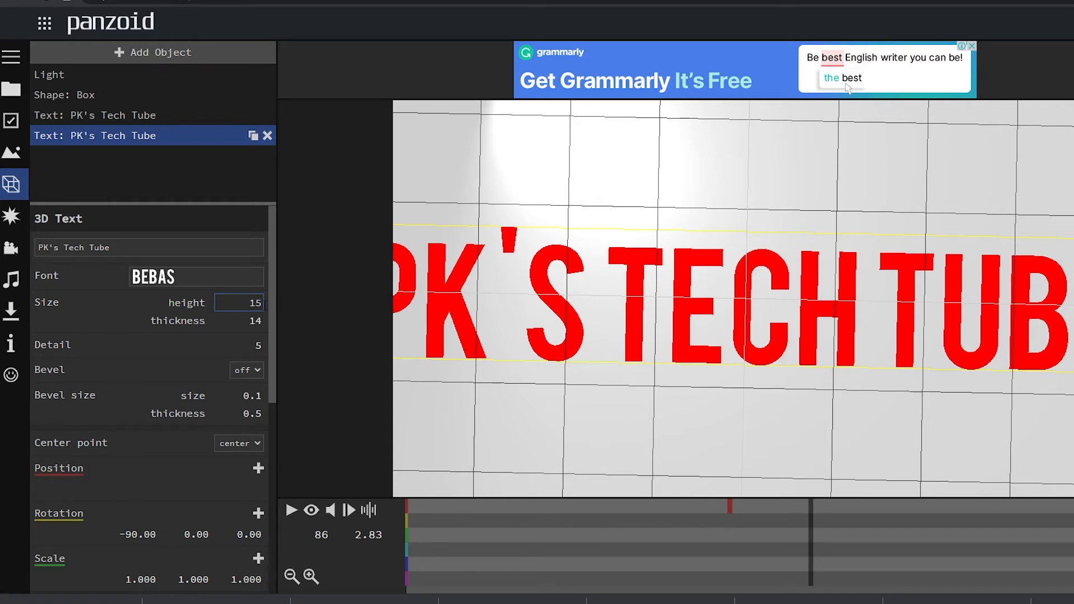
pyautogui.press('Return')
pyautogui.click(292, 510)
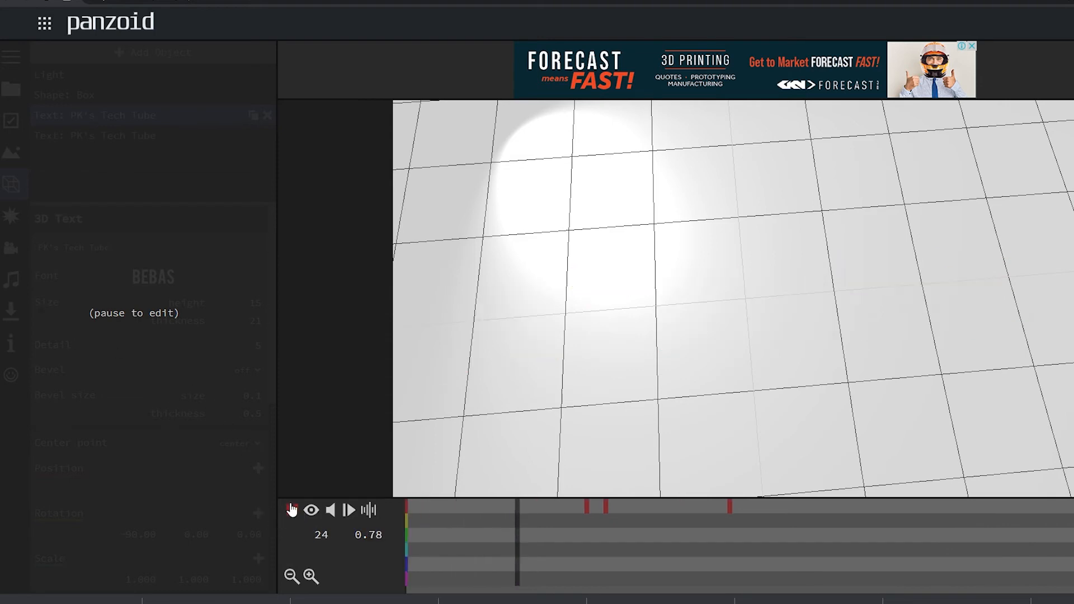
pyautogui.click(291, 509)
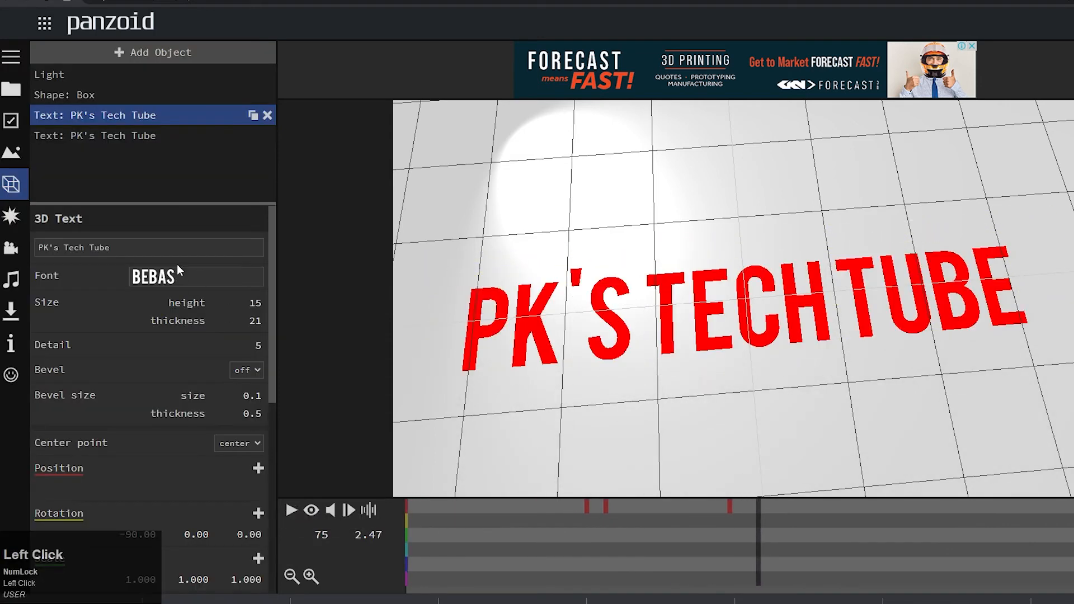
# Look through the camera animation settings and the audio track settings
pyautogui.click(10, 56)
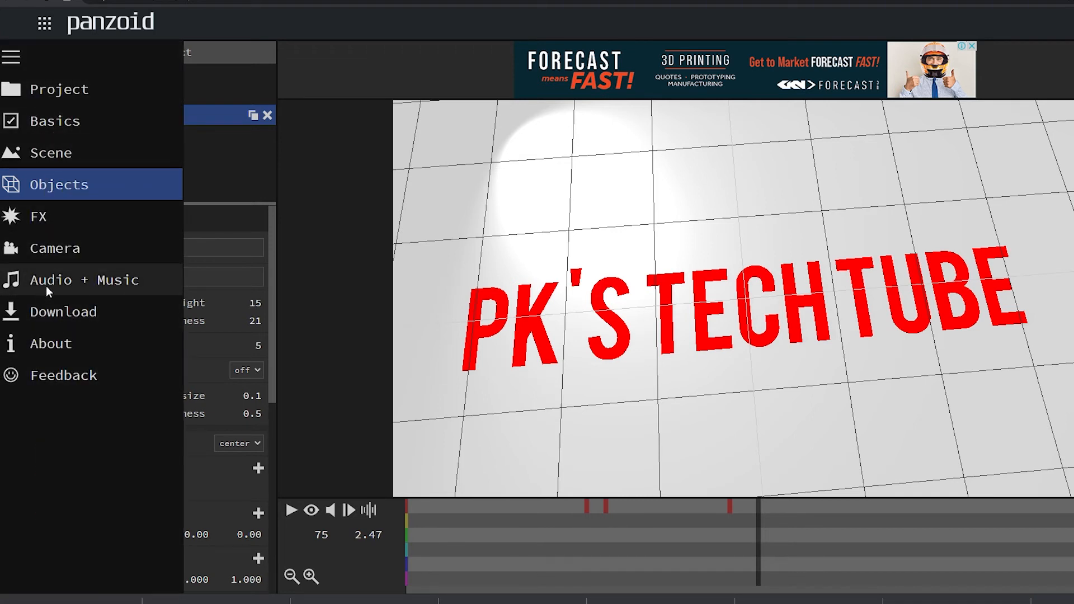
pyautogui.click(52, 245)
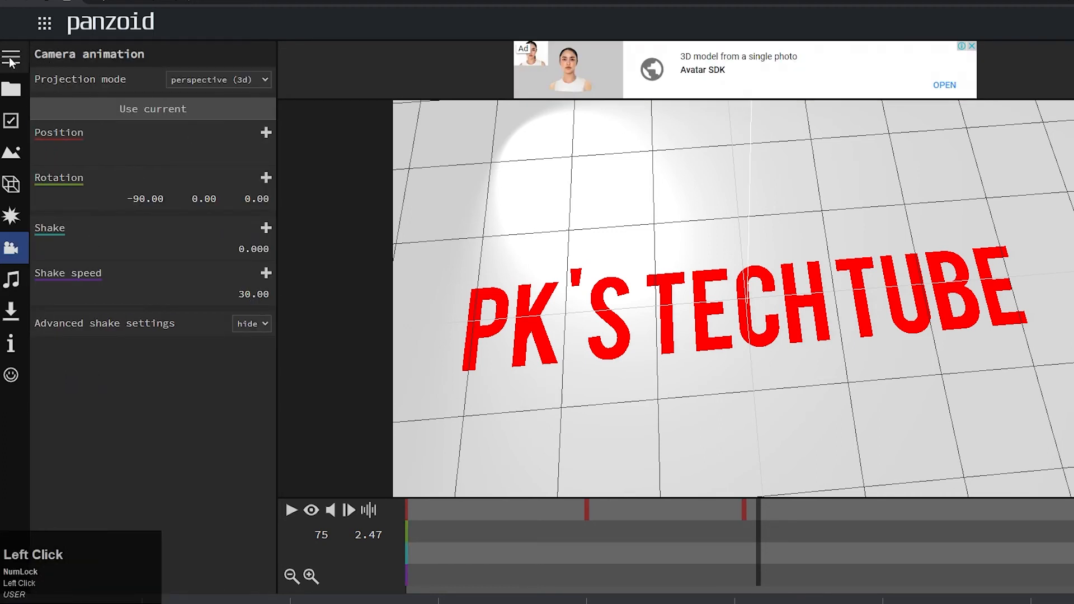
pyautogui.click(56, 287)
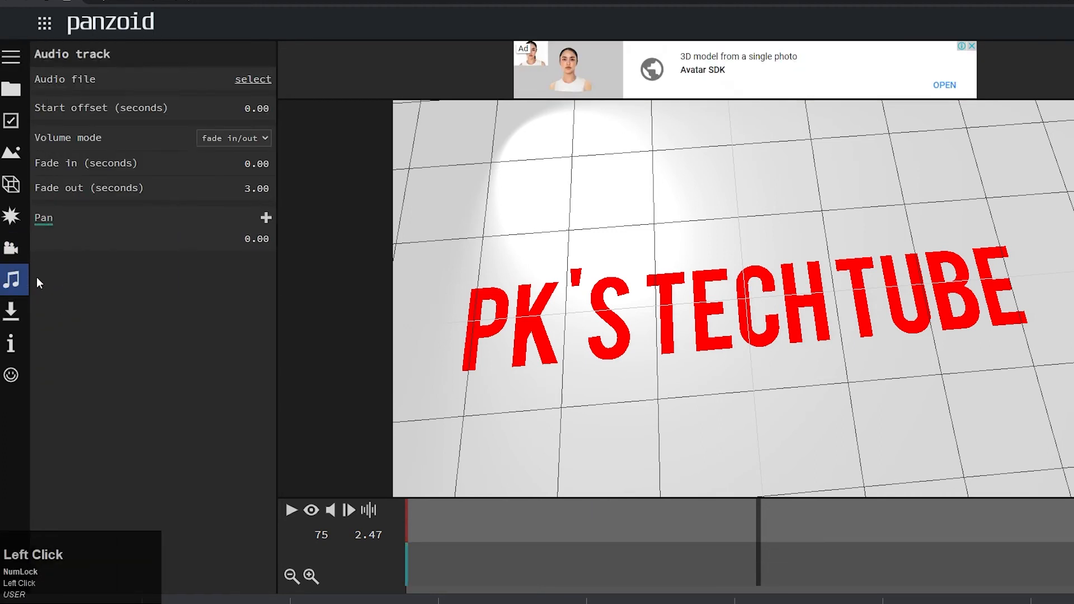
# Start rendering the video in extreme quality (slow) mode and allow the site to store files on this device
pyautogui.moveTo(17, 58)
pyautogui.click(11, 56)
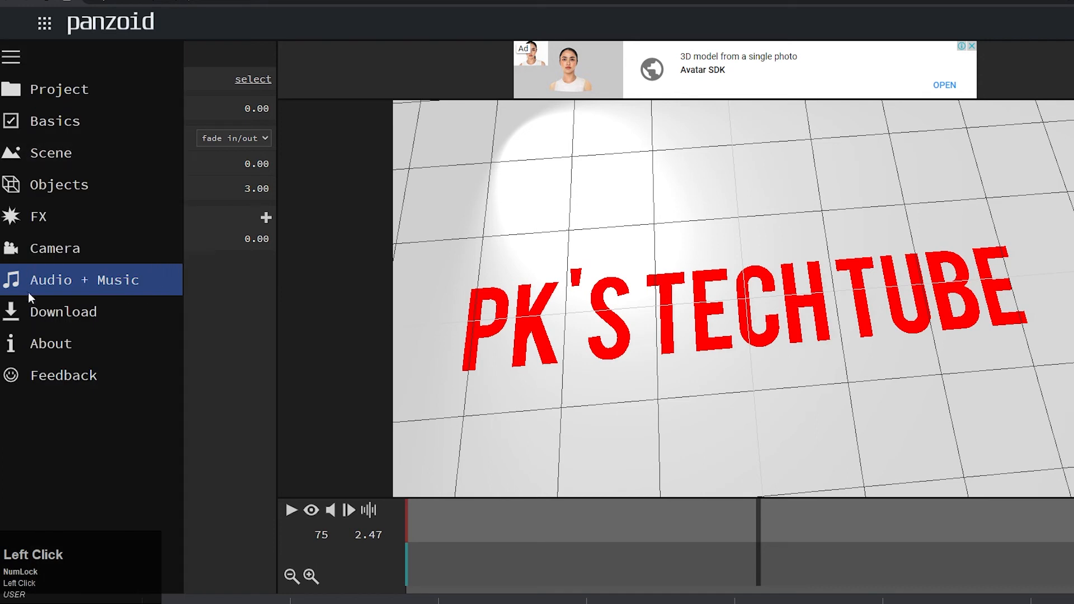
pyautogui.click(31, 313)
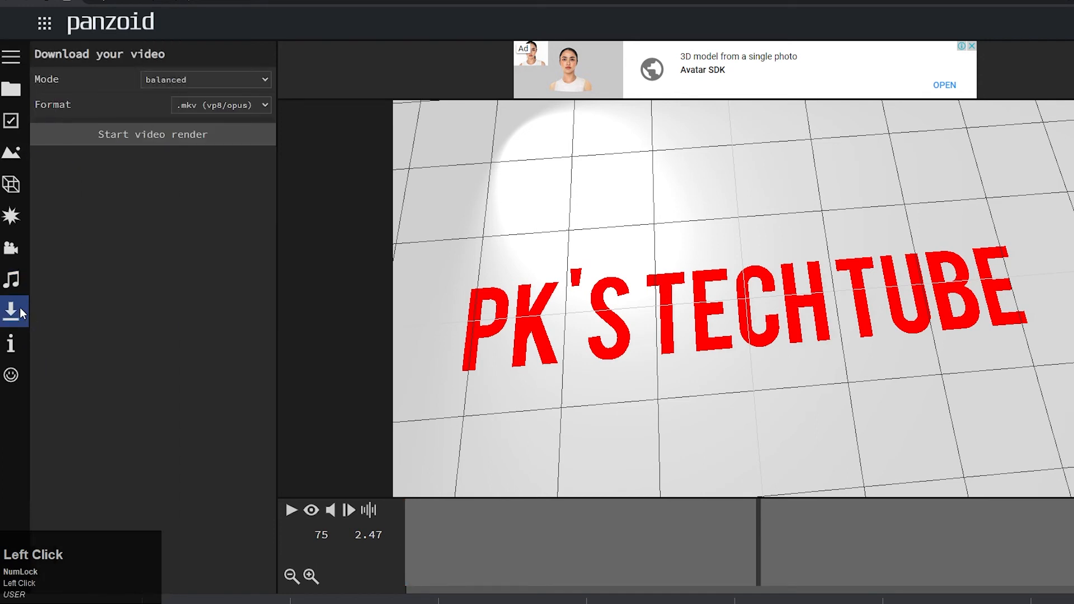
pyautogui.click(234, 79)
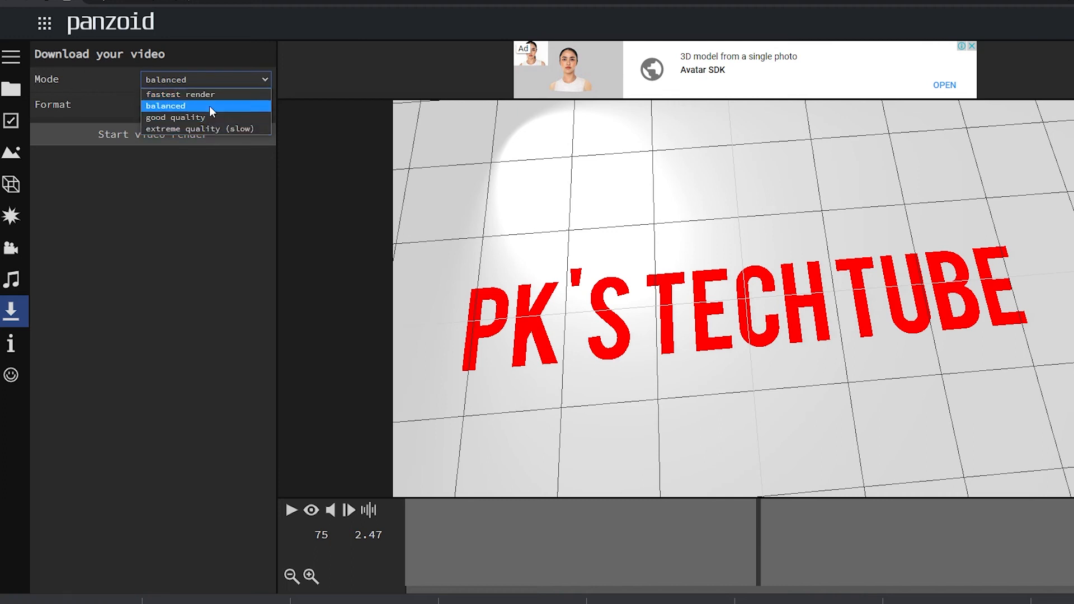
pyautogui.click(209, 129)
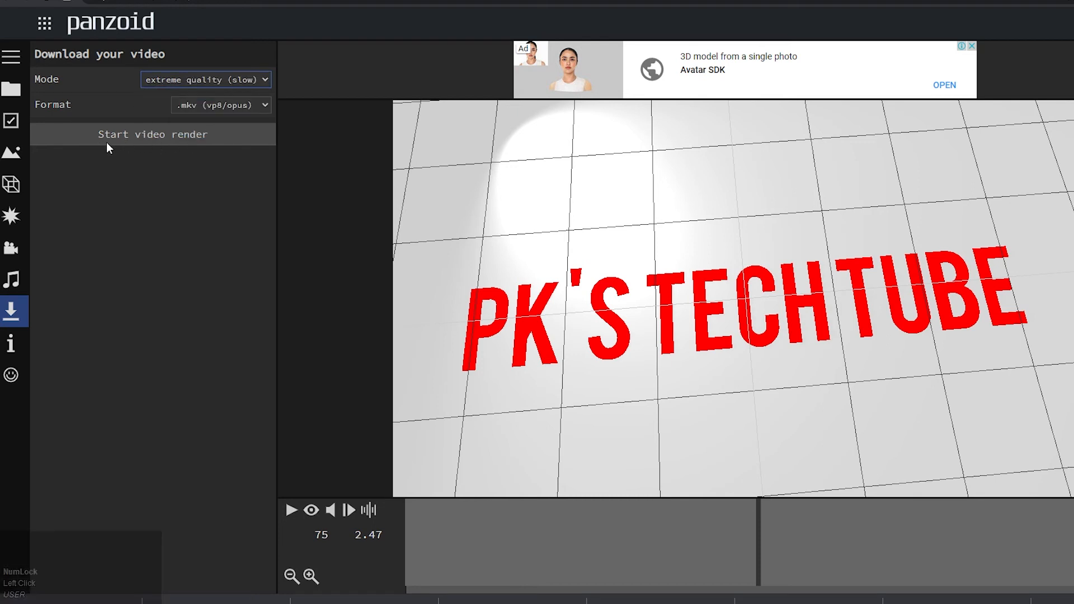
pyautogui.click(154, 140)
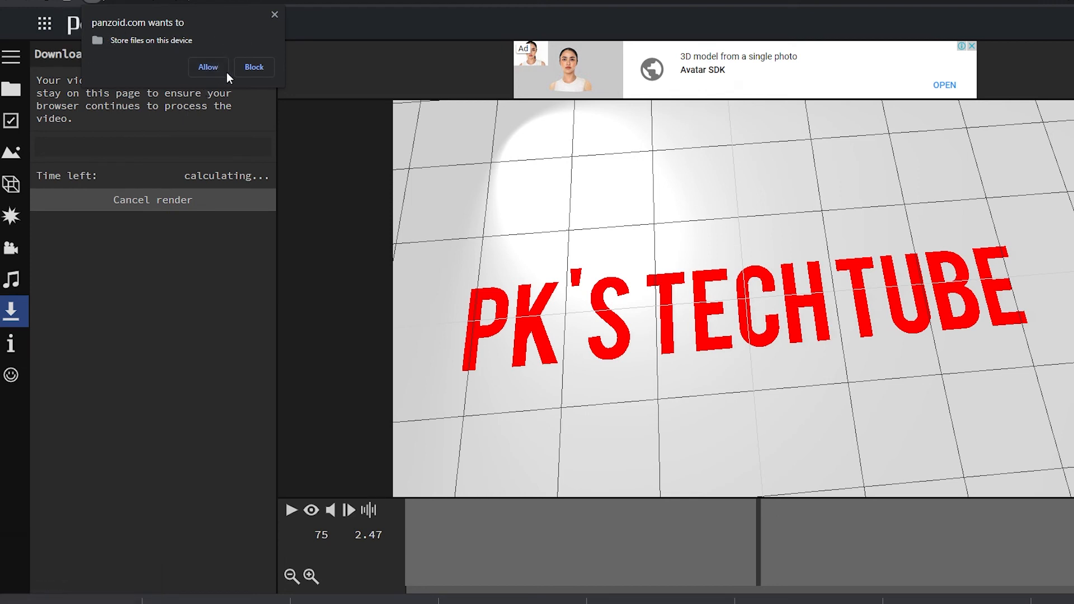
pyautogui.click(205, 73)
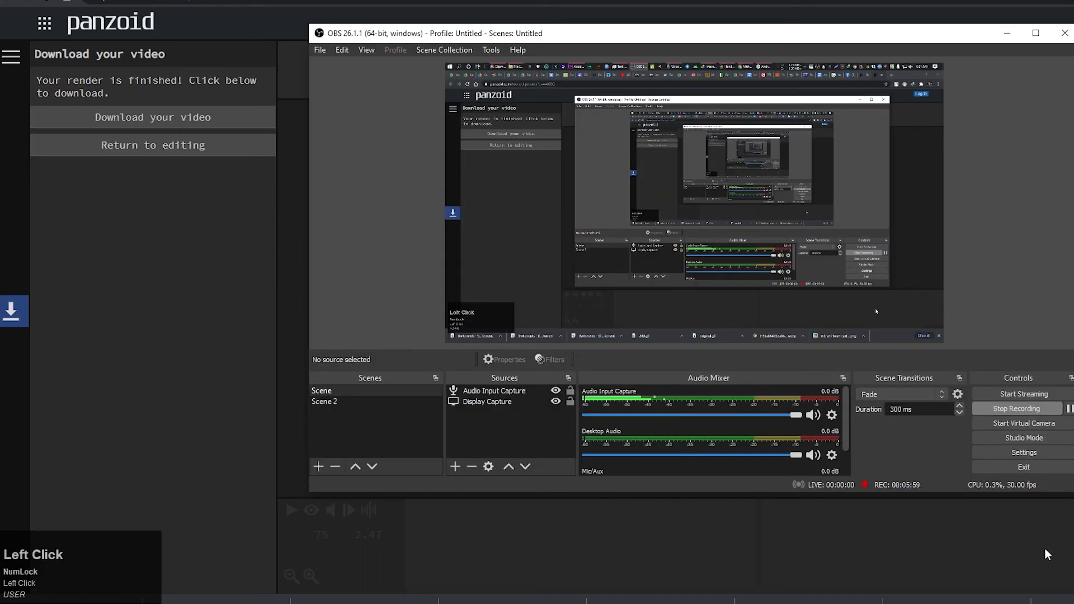
# Return to the finished render in Panzoid and download the video
pyautogui.click(1031, 561)
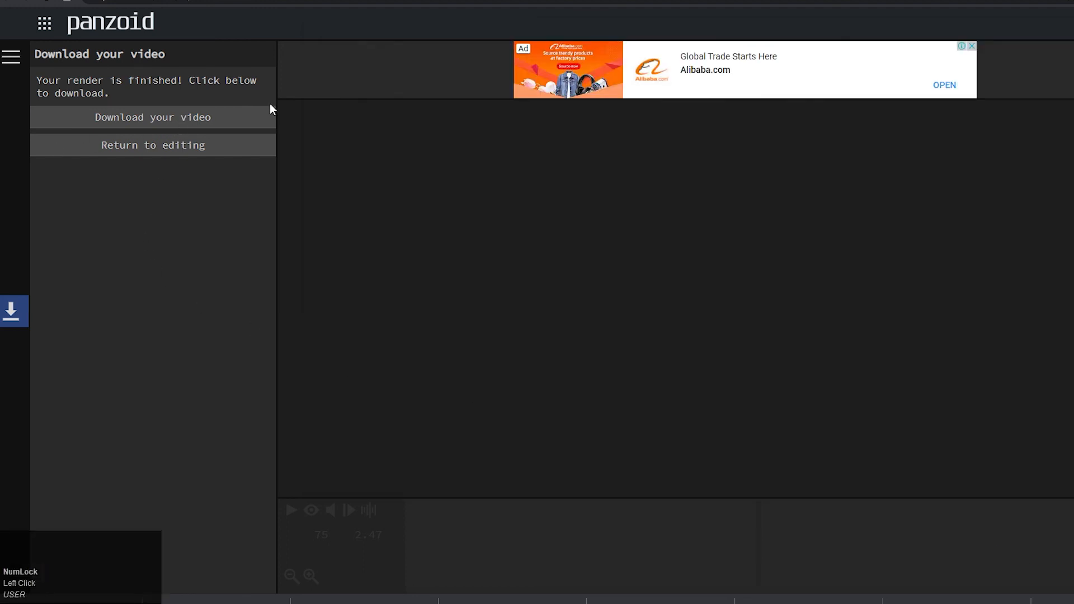
pyautogui.click(139, 119)
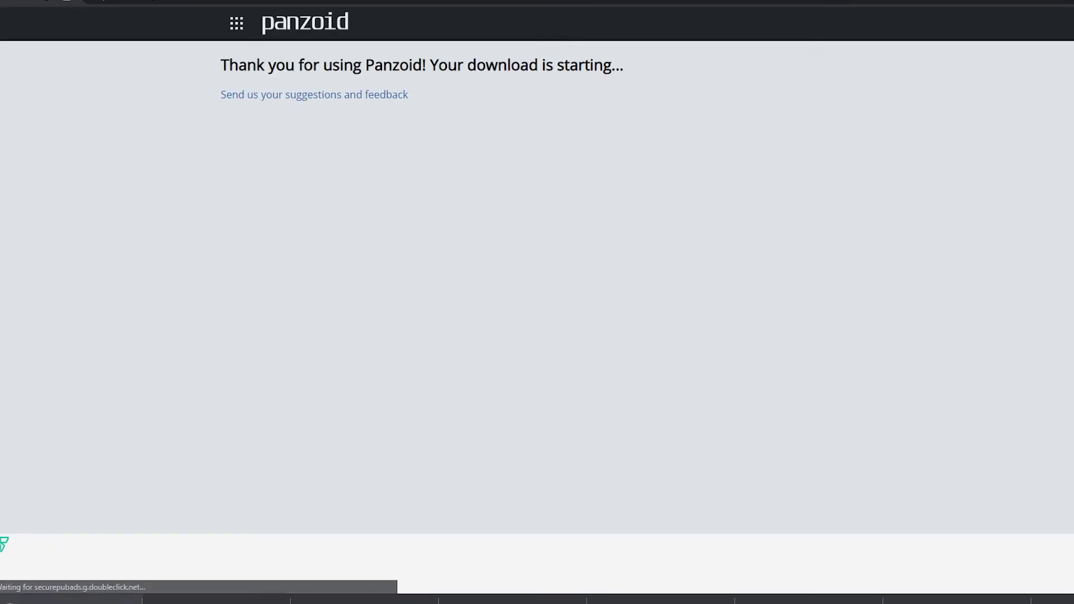
pyautogui.click(84, 553)
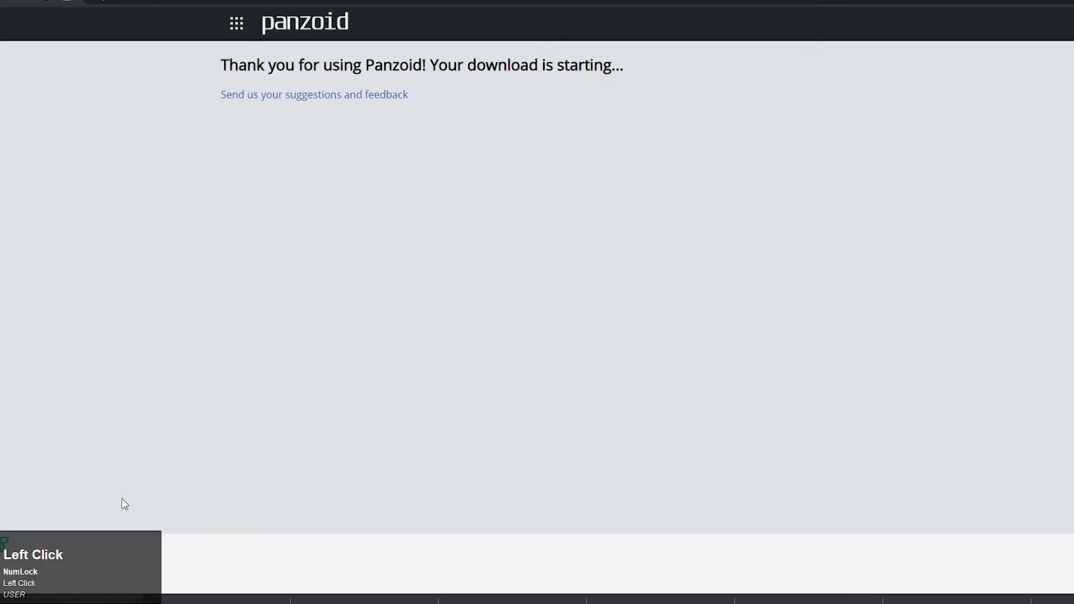